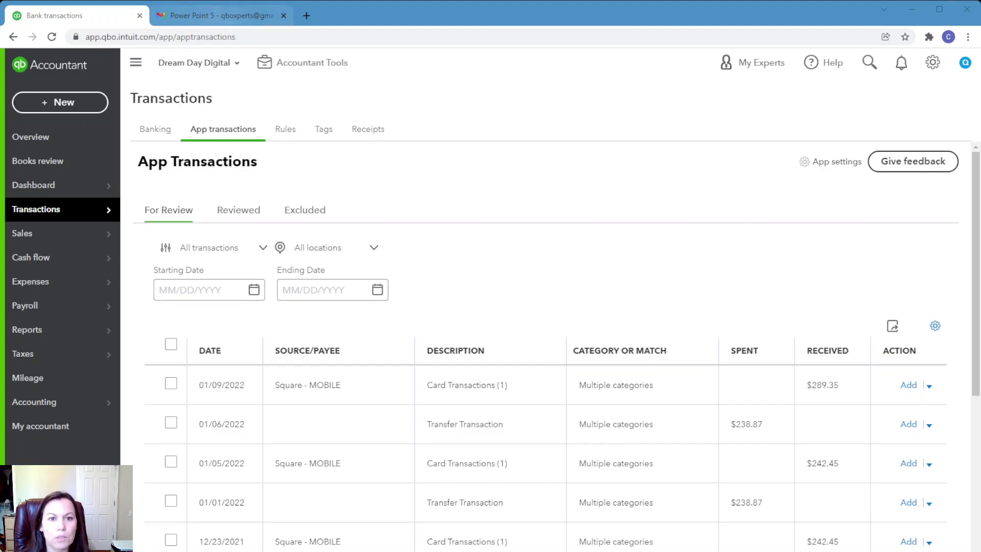
# - Page the emailed Square Integration deck to slide 3, showing the App transactions table
pyautogui.click(225, 15)
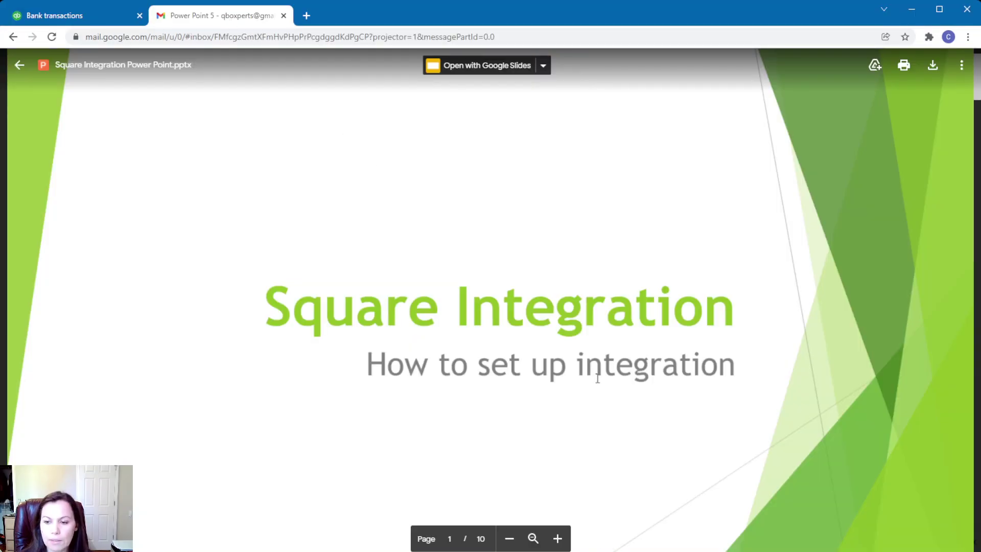
pyautogui.scroll(-10, 600, 373)
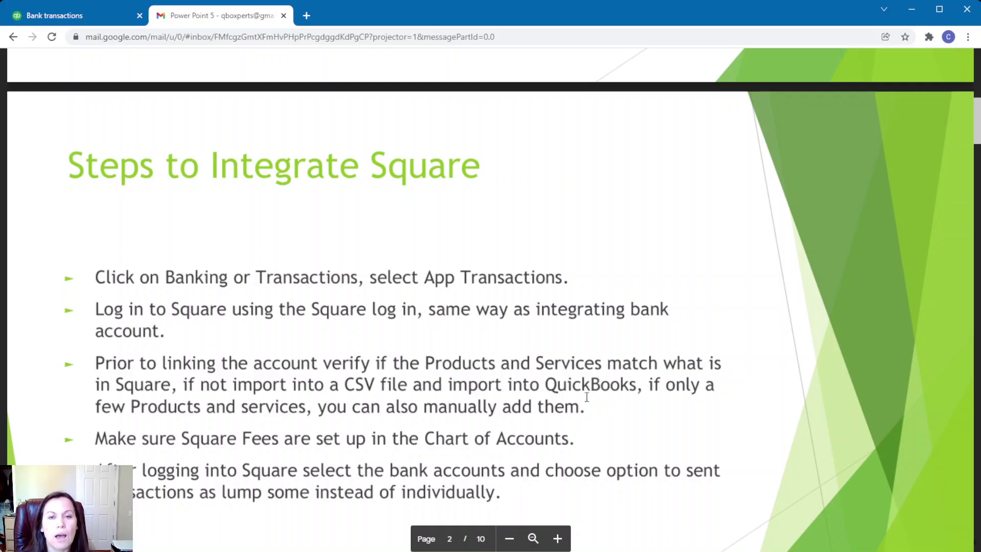
pyautogui.scroll(-1, 587, 397)
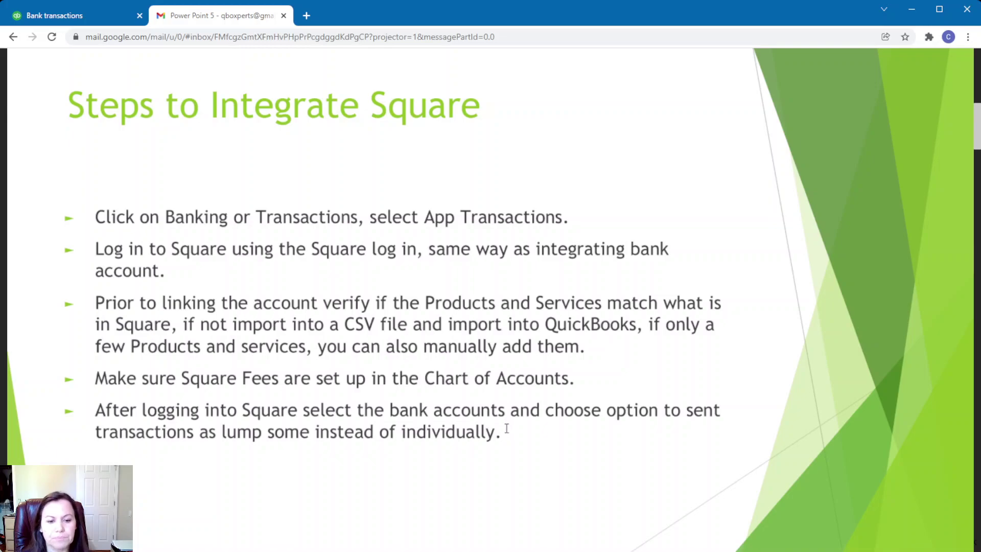
pyautogui.scroll(-1, 506, 429)
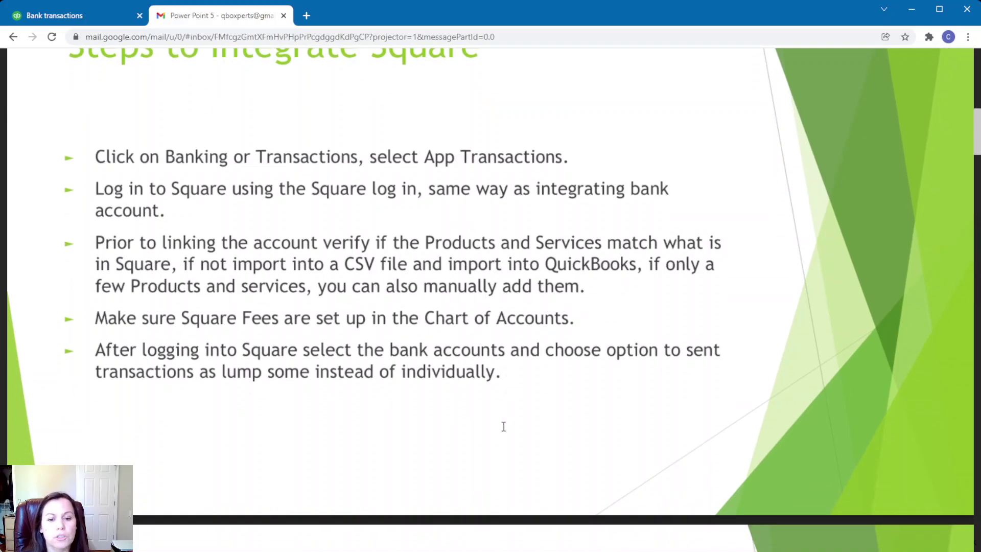
pyautogui.scroll(-2, 504, 427)
pyautogui.scroll(-6, 503, 426)
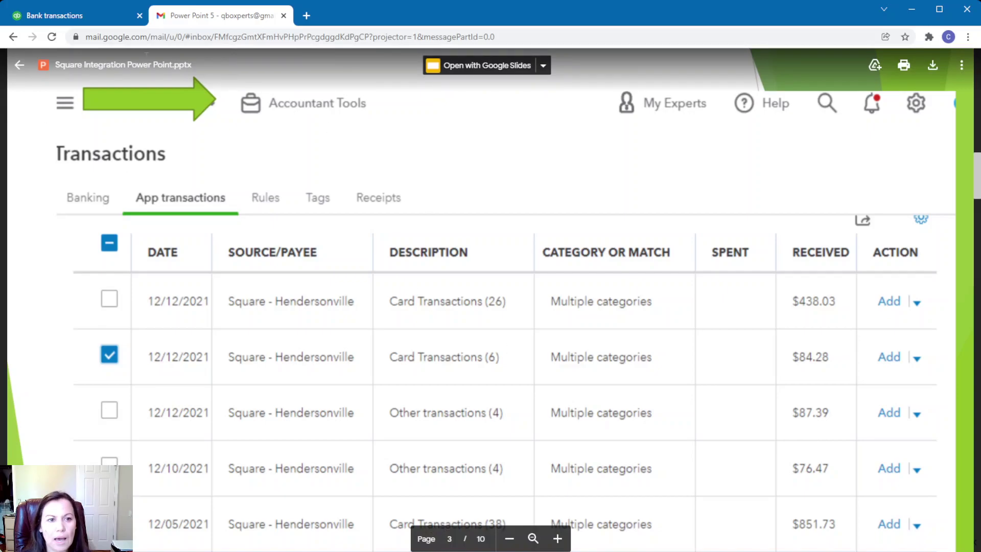
pyautogui.click(60, 19)
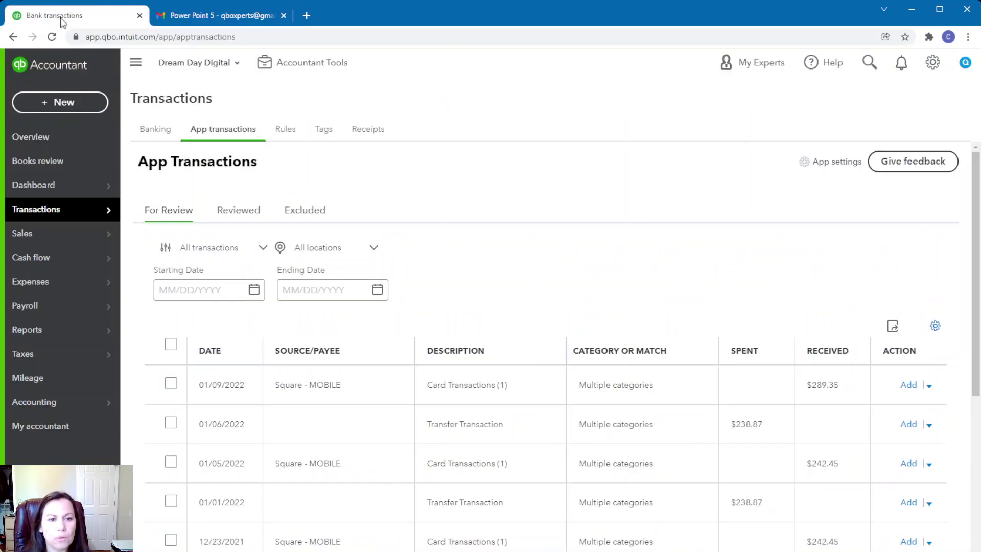
pyautogui.moveTo(44, 214)
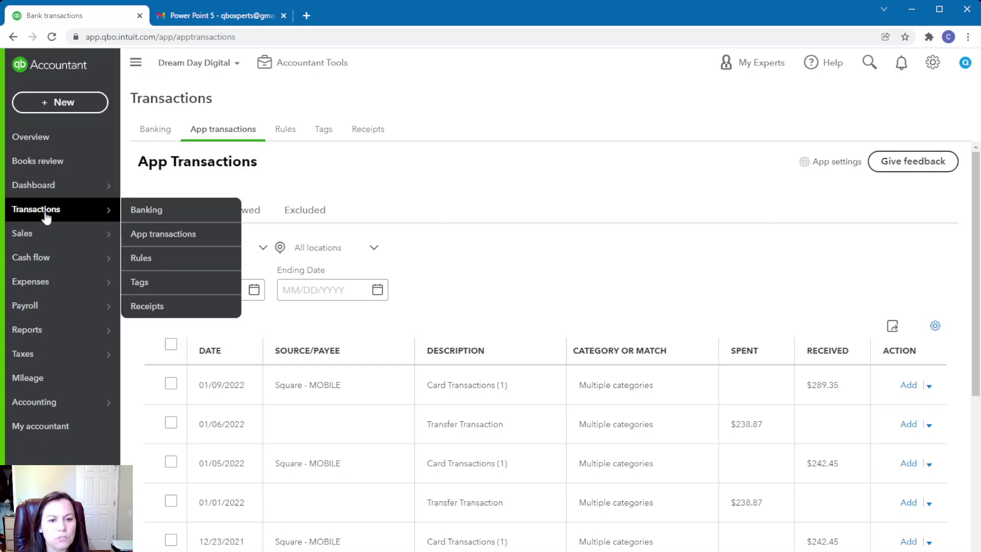
pyautogui.click(184, 237)
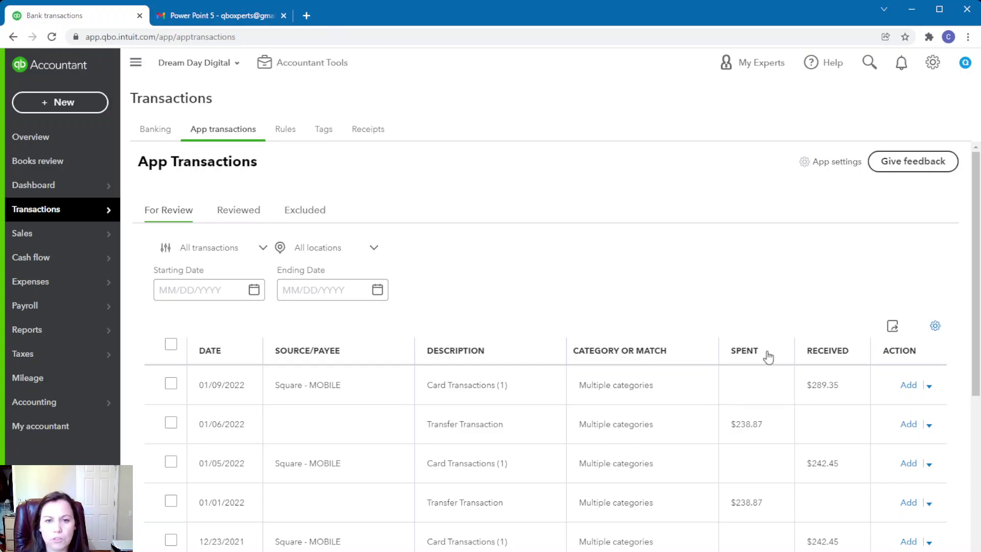
pyautogui.scroll(-1, 769, 352)
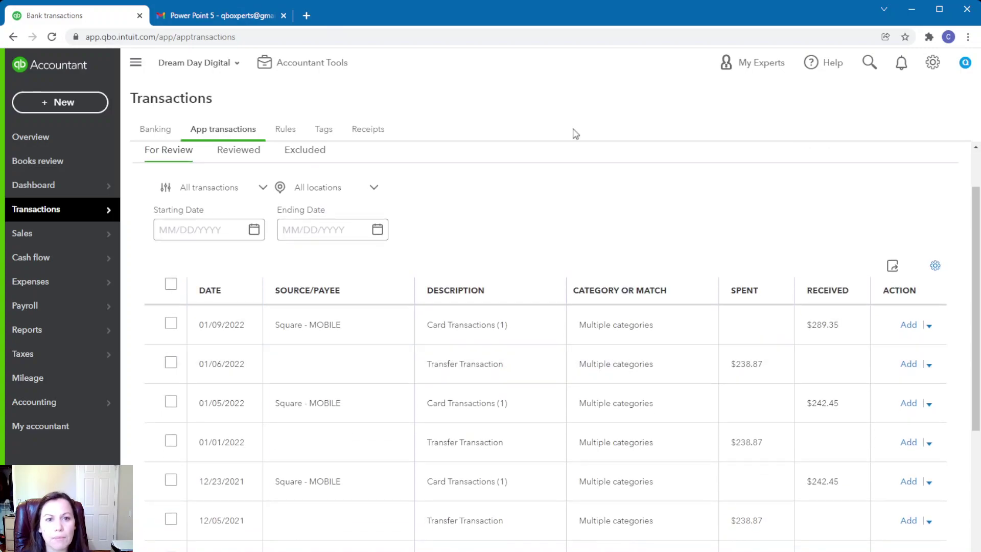
pyautogui.click(212, 20)
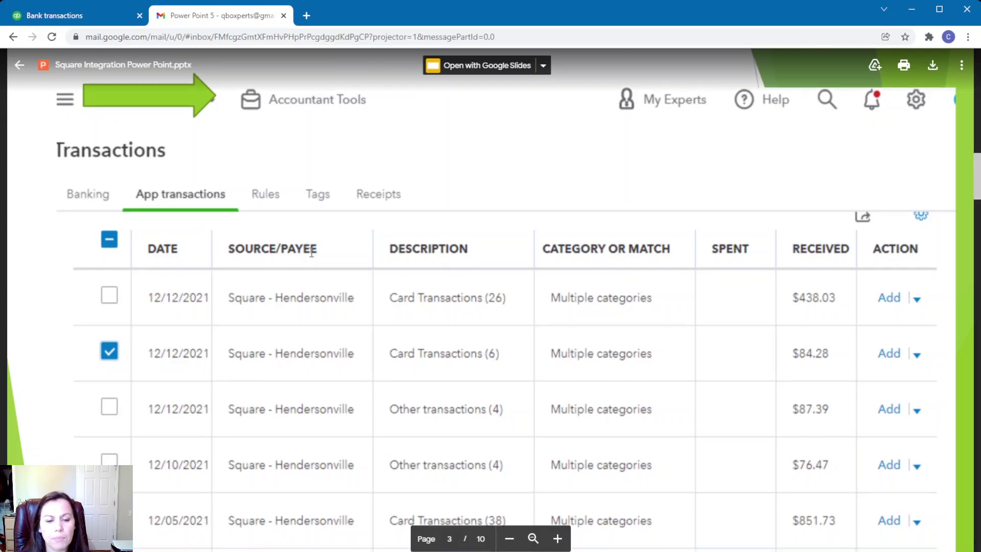
# - Advance the slide preview to page 5, the 'Continuing..' slide on Undeposited Funds cash differences
pyautogui.scroll(-3, 315, 249)
pyautogui.scroll(2, 317, 251)
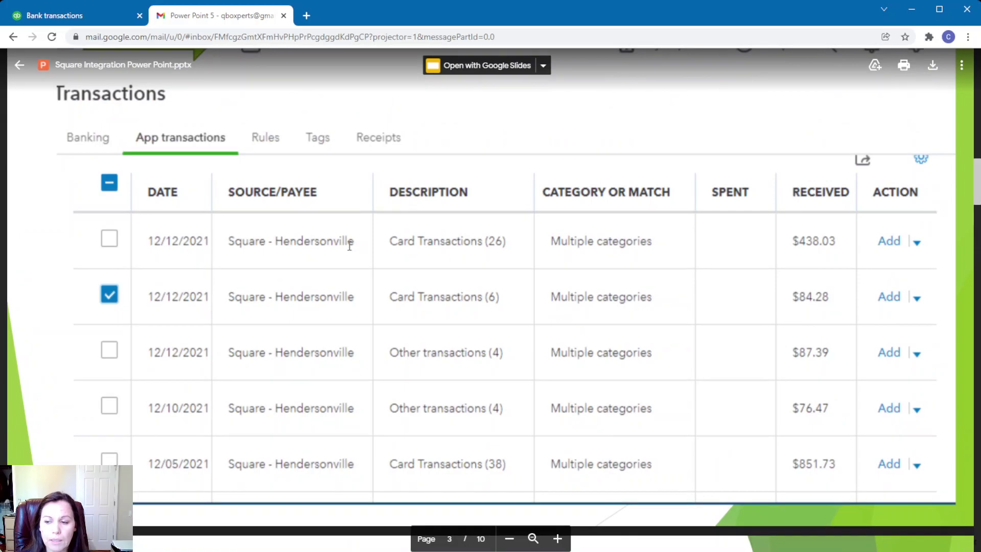
pyautogui.scroll(-1, 351, 244)
pyautogui.scroll(-9, 351, 244)
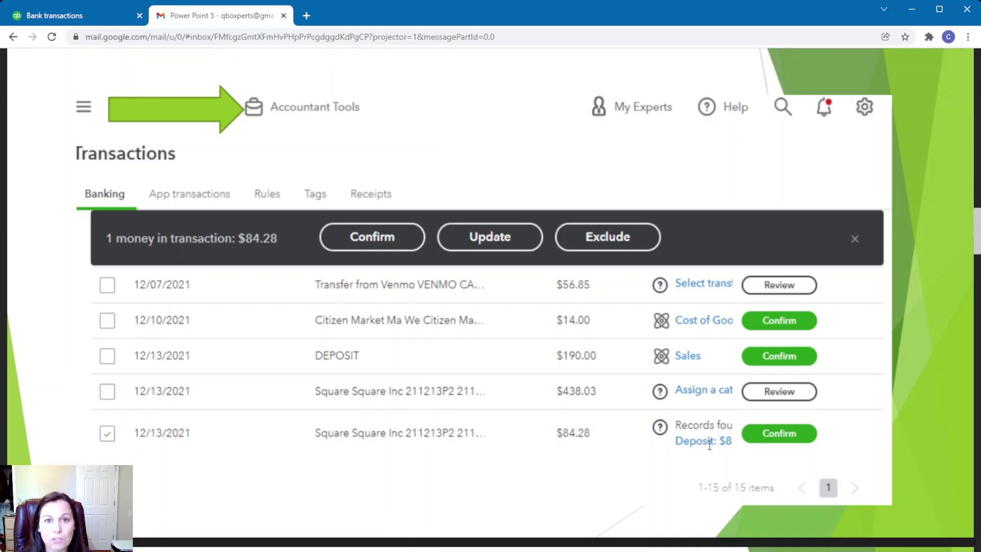
pyautogui.scroll(8, 296, 217)
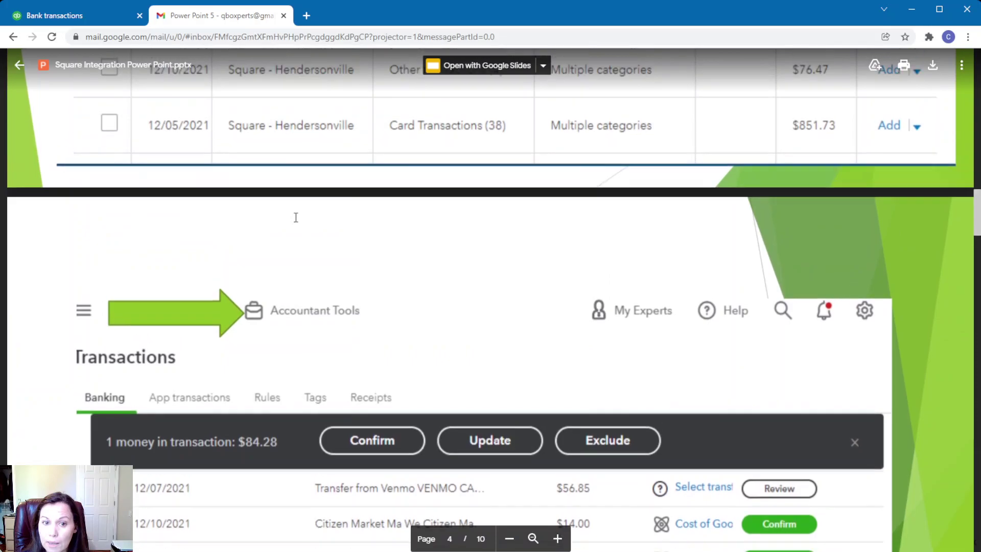
pyautogui.scroll(-8, 295, 217)
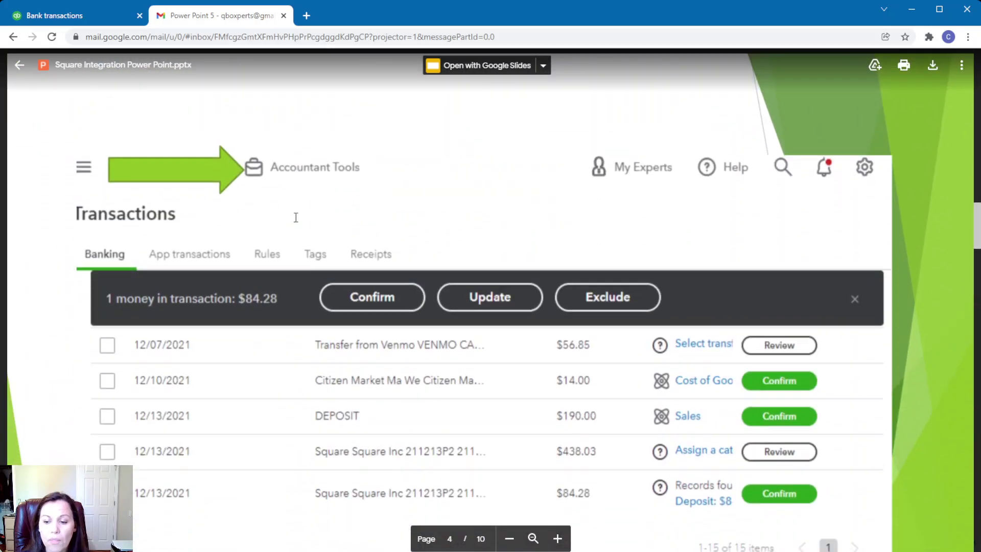
pyautogui.scroll(2, 296, 217)
pyautogui.scroll(-9, 295, 217)
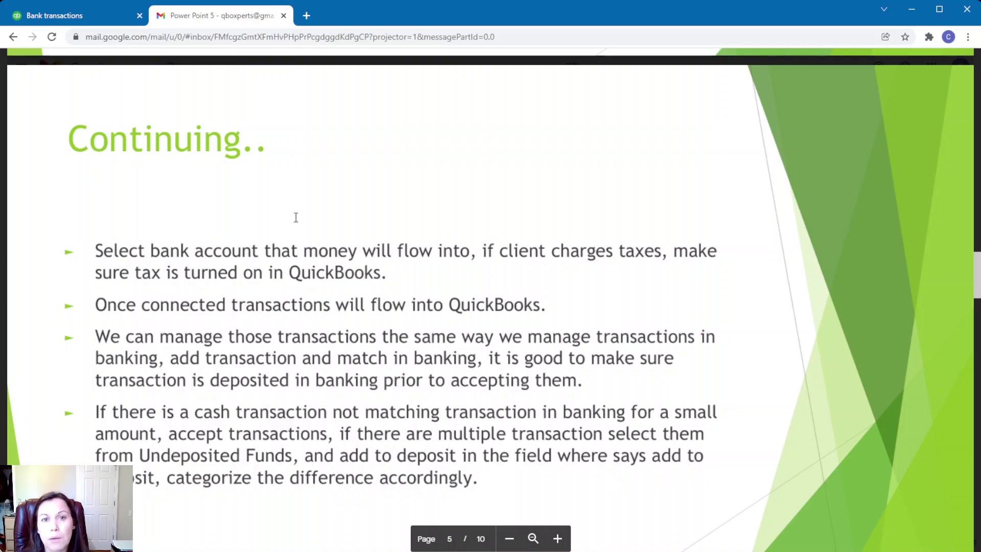
pyautogui.scroll(-2, 296, 217)
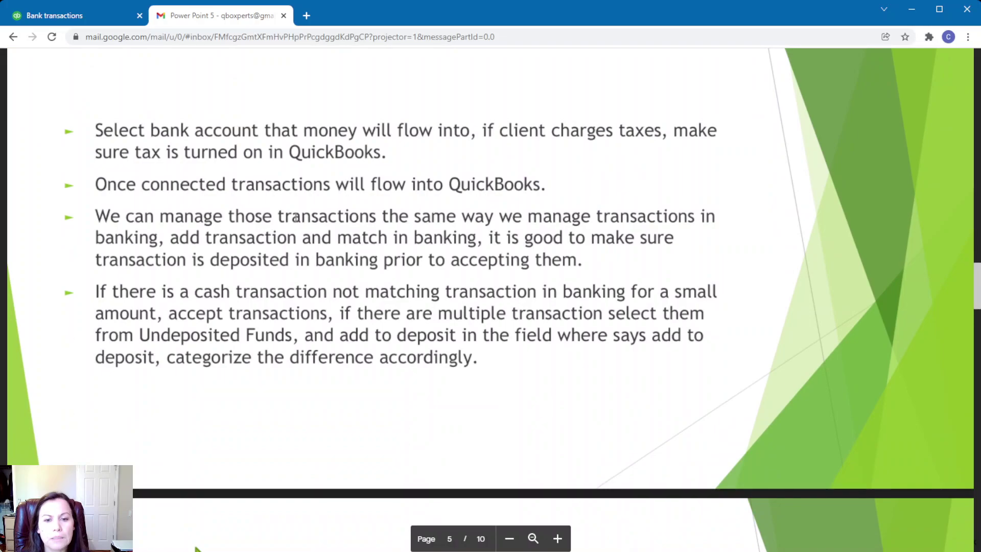
pyautogui.scroll(1, 296, 217)
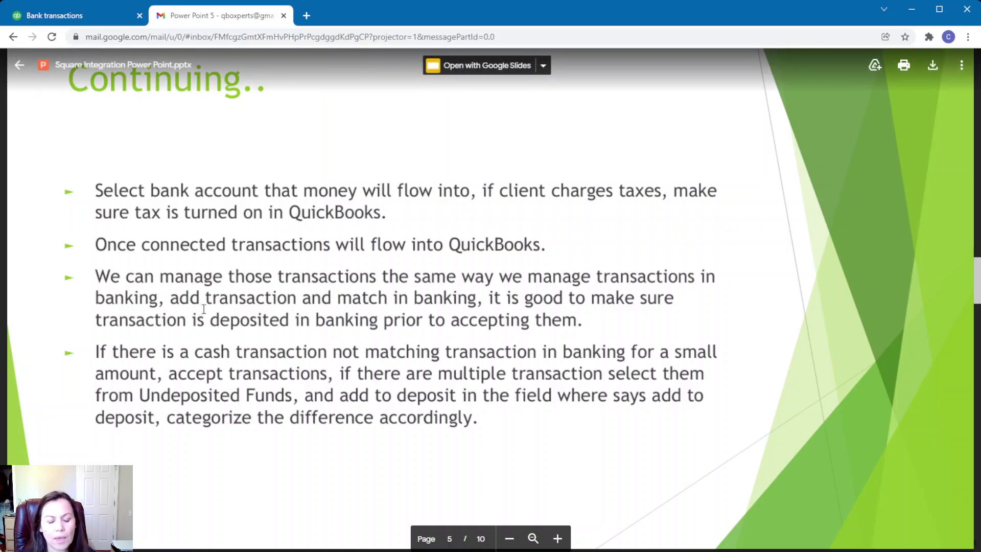
pyautogui.scroll(-3, 203, 308)
pyautogui.scroll(5, 203, 308)
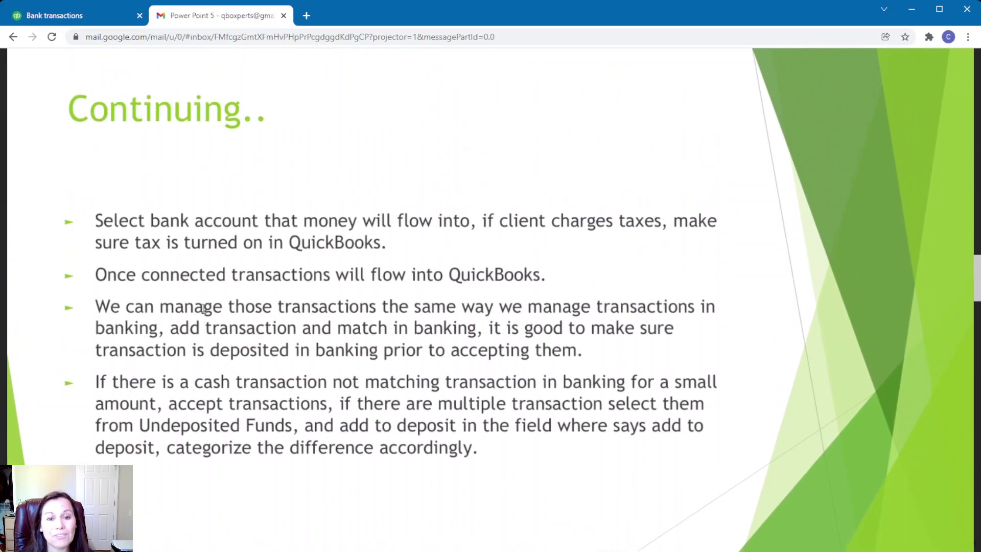
pyautogui.scroll(-1, 203, 309)
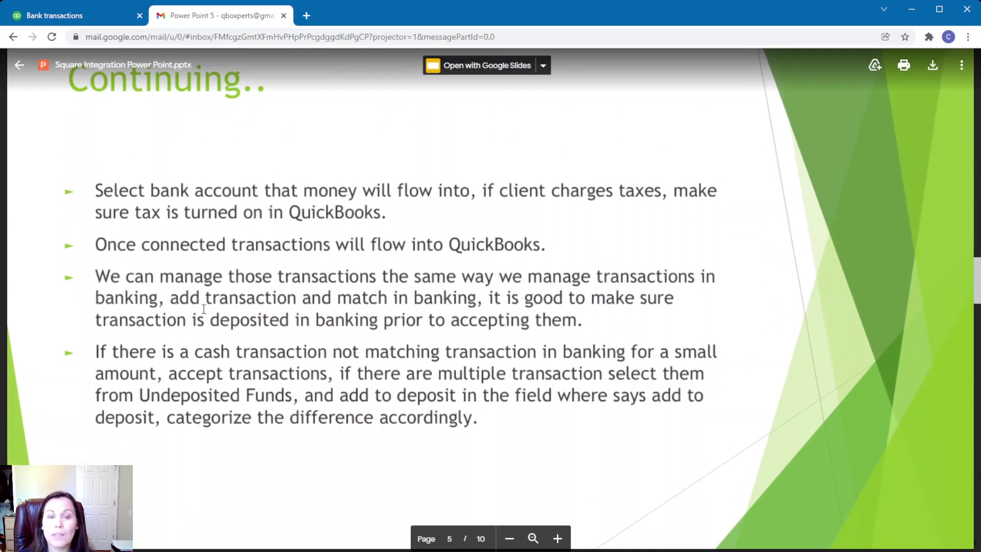
pyautogui.scroll(-1, 203, 308)
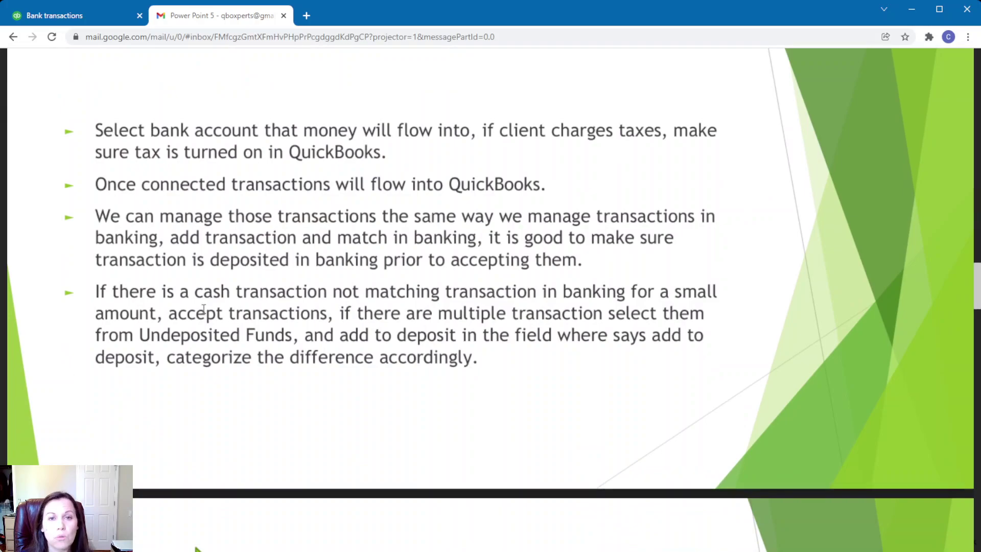
pyautogui.scroll(1, 204, 309)
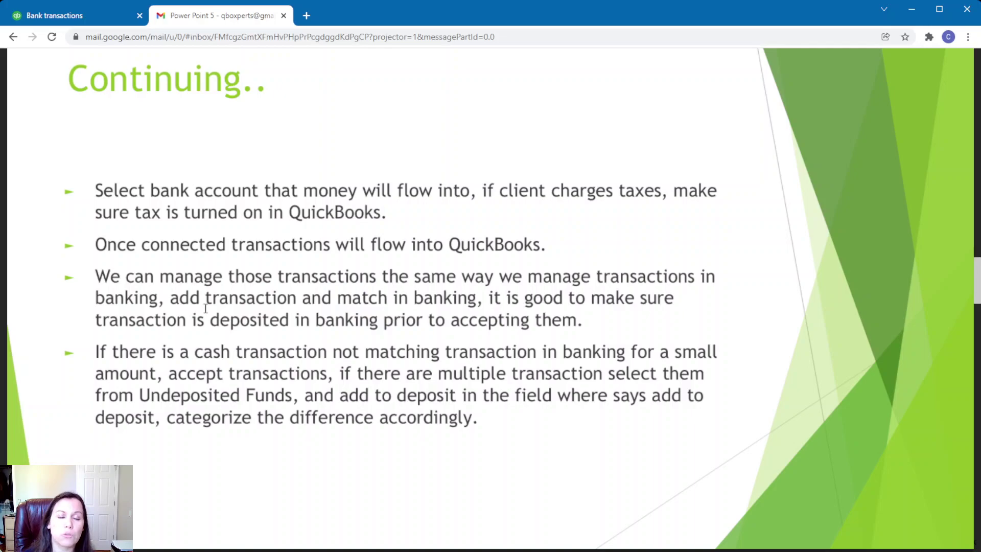
# - Start a new Bank Deposit from the QuickBooks + New menu
pyautogui.click(82, 17)
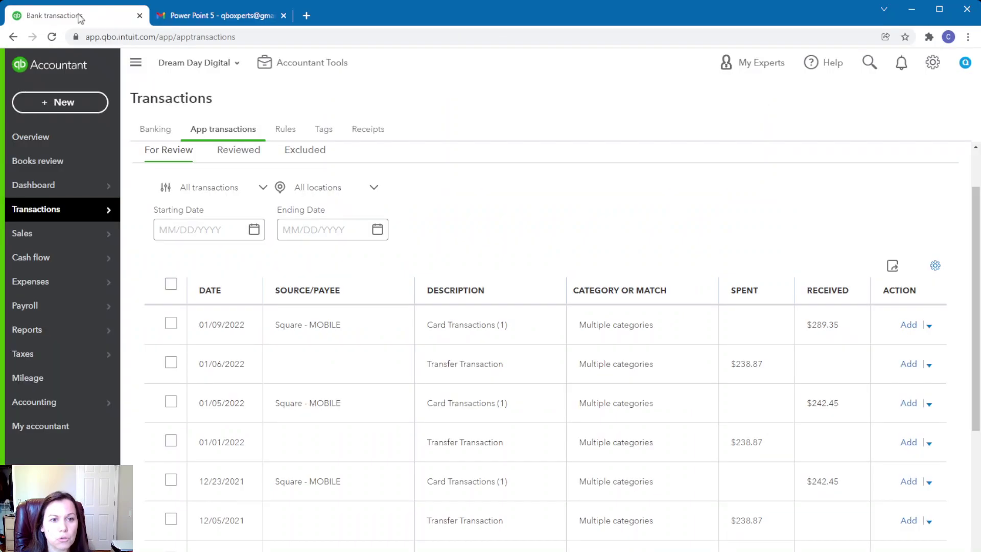
pyautogui.click(44, 107)
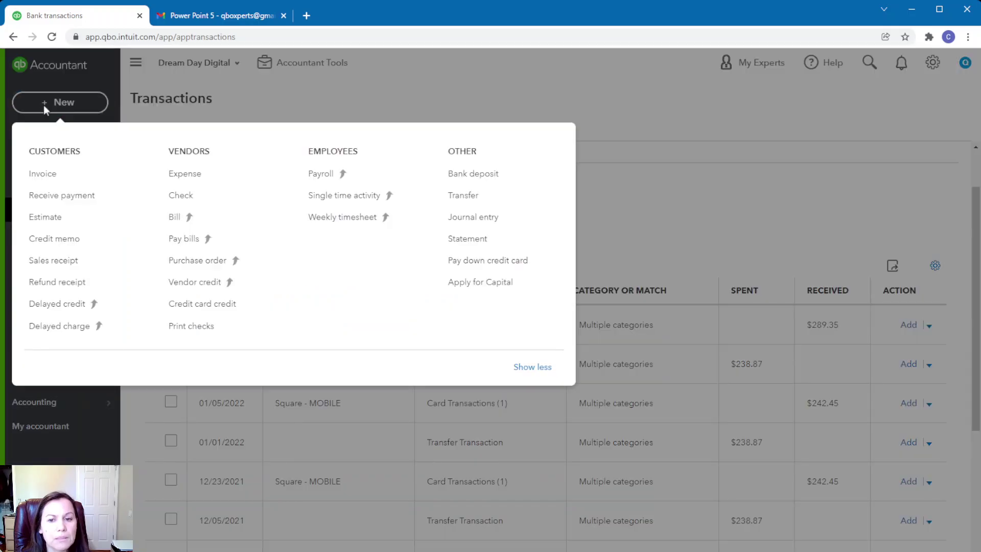
pyautogui.click(489, 177)
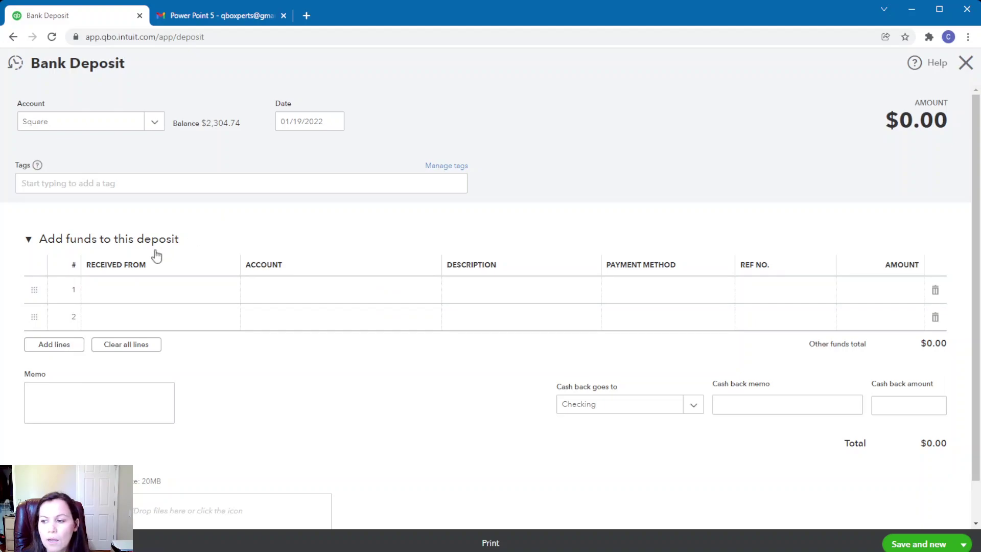
# - Set deposit line 1 to Received From Customer with the Petty Cash account
pyautogui.click(153, 292)
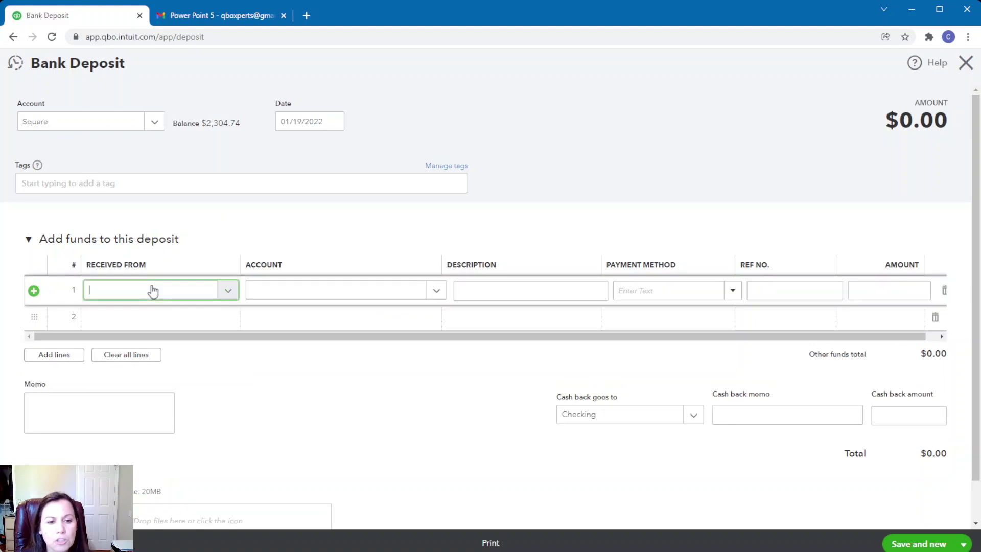
pyautogui.write('customer')
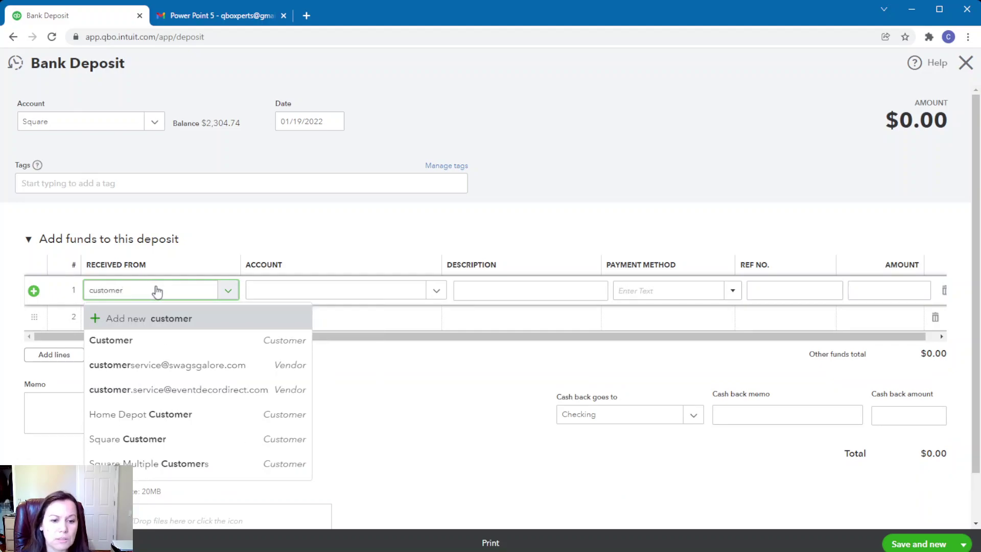
pyautogui.click(105, 339)
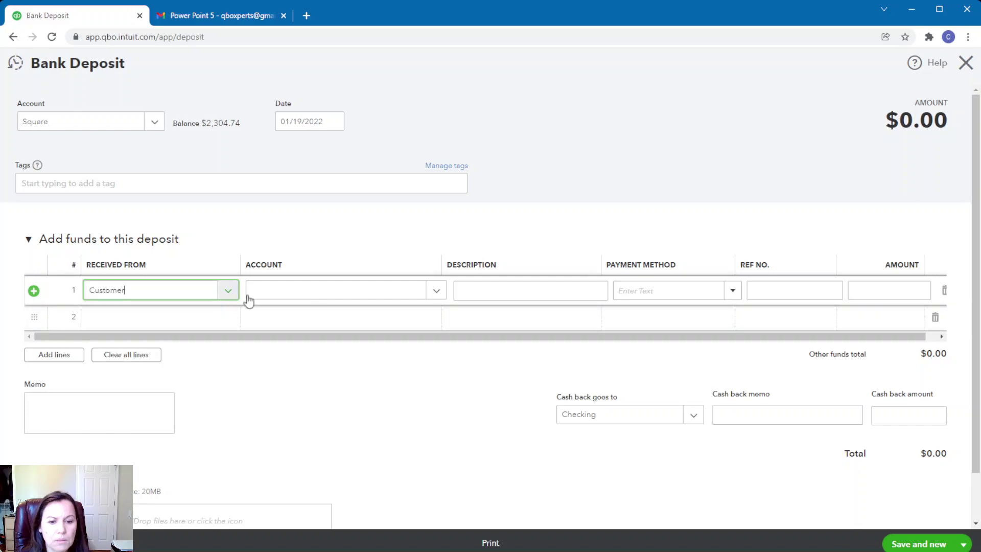
pyautogui.click(306, 290)
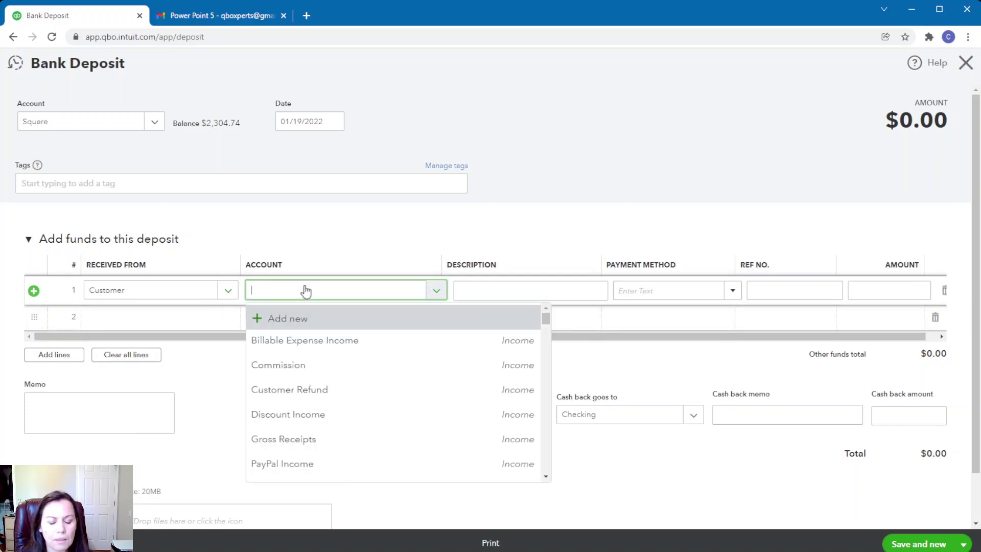
pyautogui.write('petty')
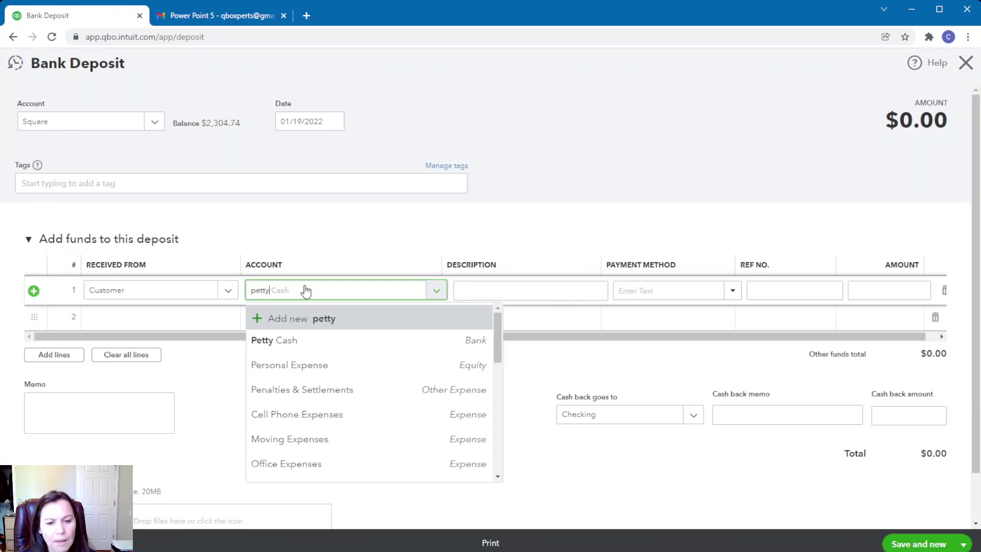
pyautogui.click(287, 341)
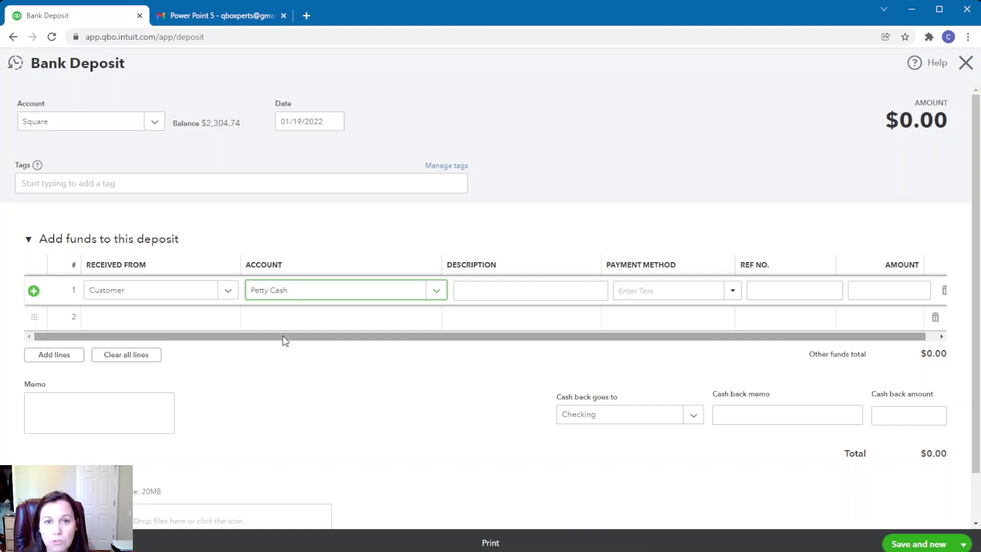
pyautogui.click(881, 288)
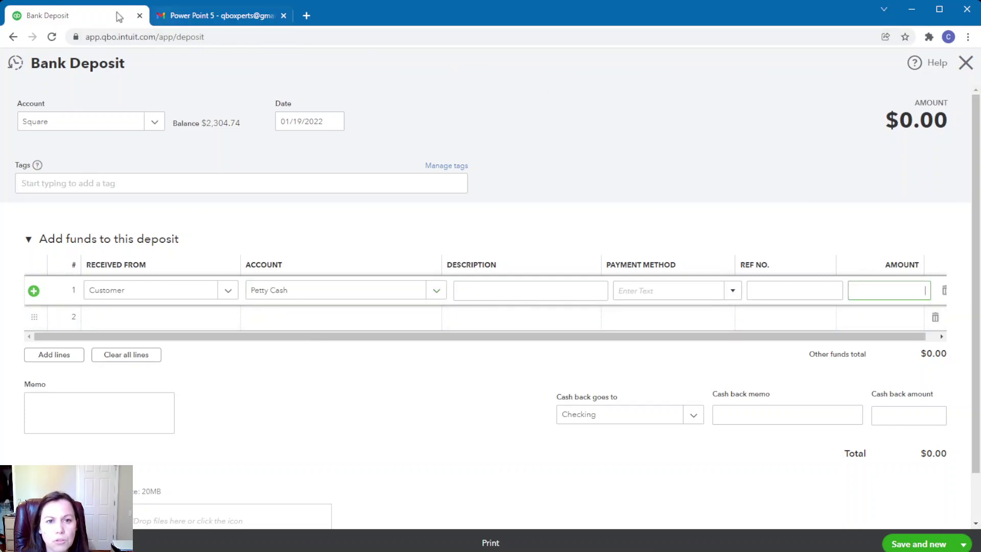
# - Bring up slide 7, the Bank Deposit example with a 33.50 Square Customer Sales line
pyautogui.click(206, 15)
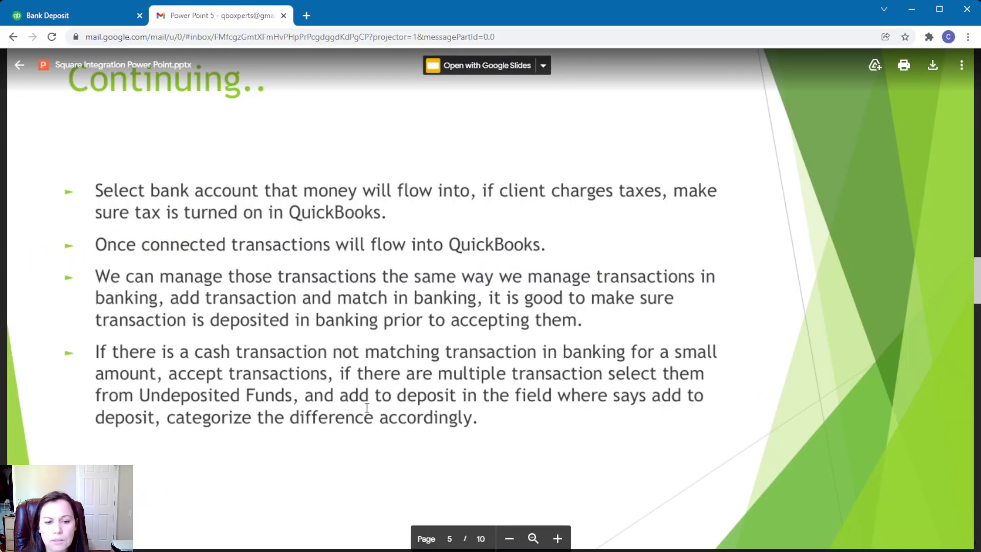
pyautogui.scroll(2, 363, 402)
pyautogui.scroll(-2, 364, 402)
pyautogui.scroll(-5, 364, 402)
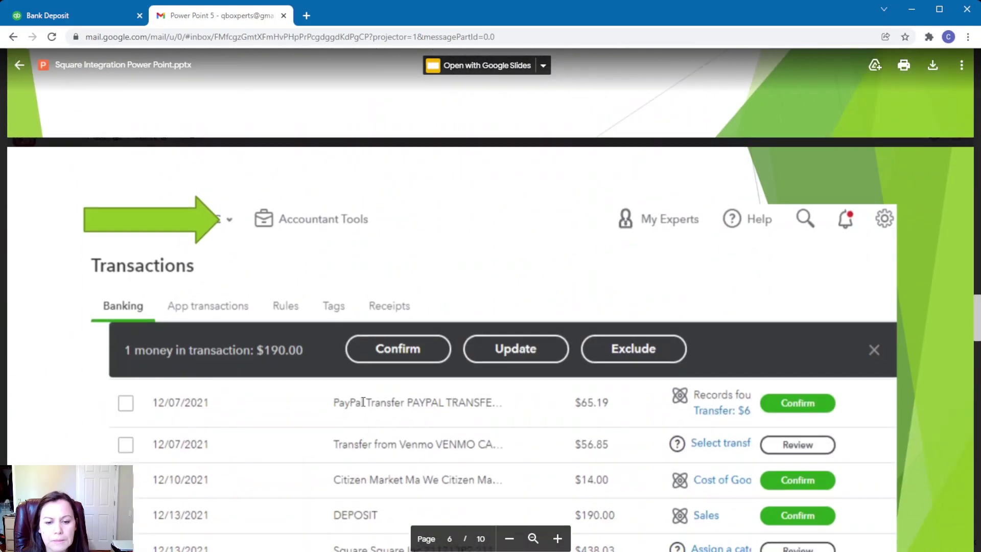
pyautogui.scroll(2, 364, 402)
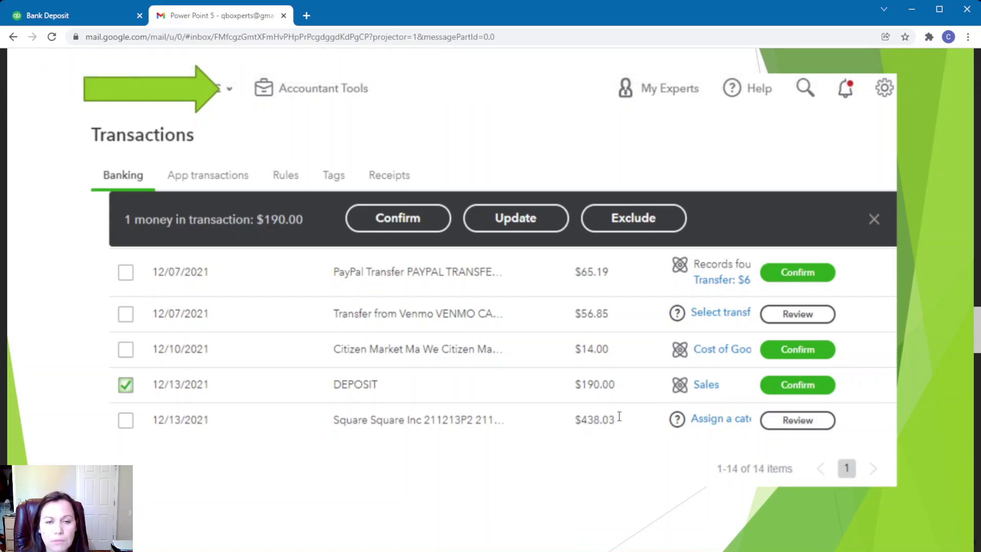
pyautogui.scroll(-10, 618, 413)
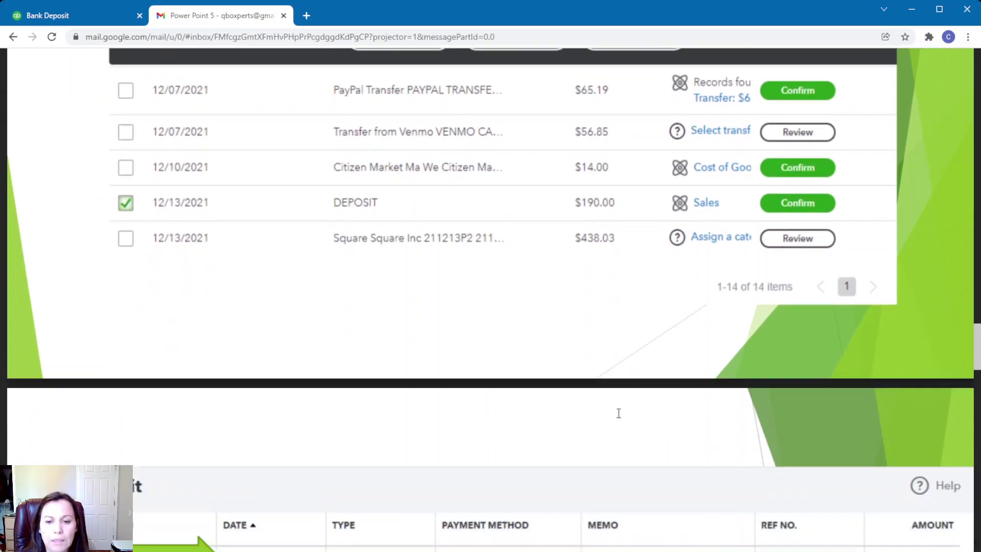
pyautogui.scroll(-1, 618, 413)
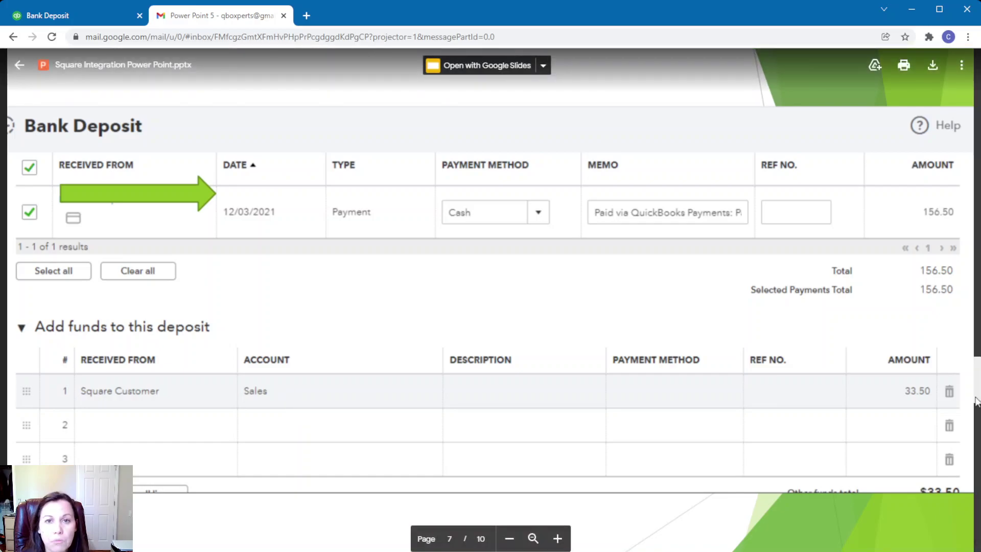
# - Return to the Bank Deposit form to enter line 1's amount
pyautogui.click(48, 17)
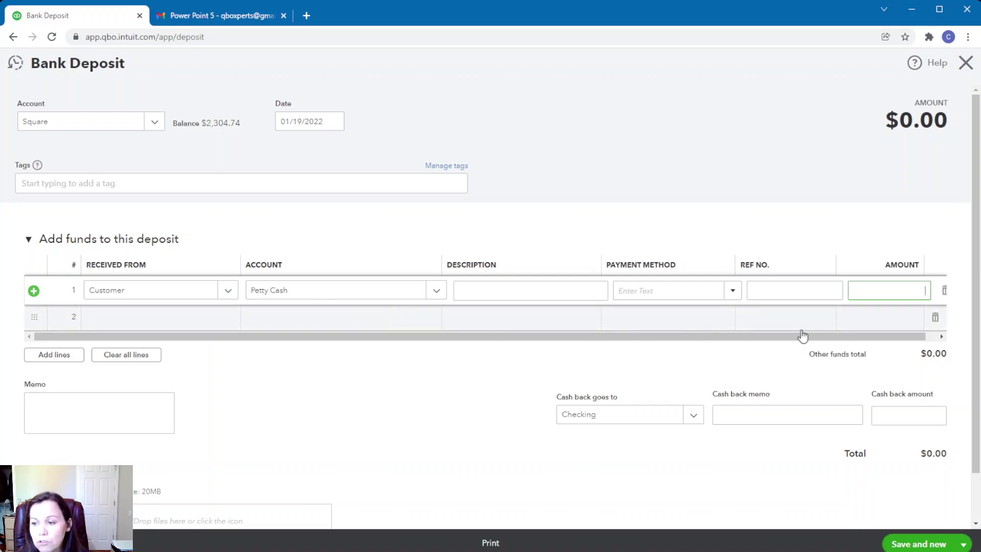
# - Finish the 33.50 line amount, then page the slides to page 9, Conclusion
pyautogui.write('3.50')
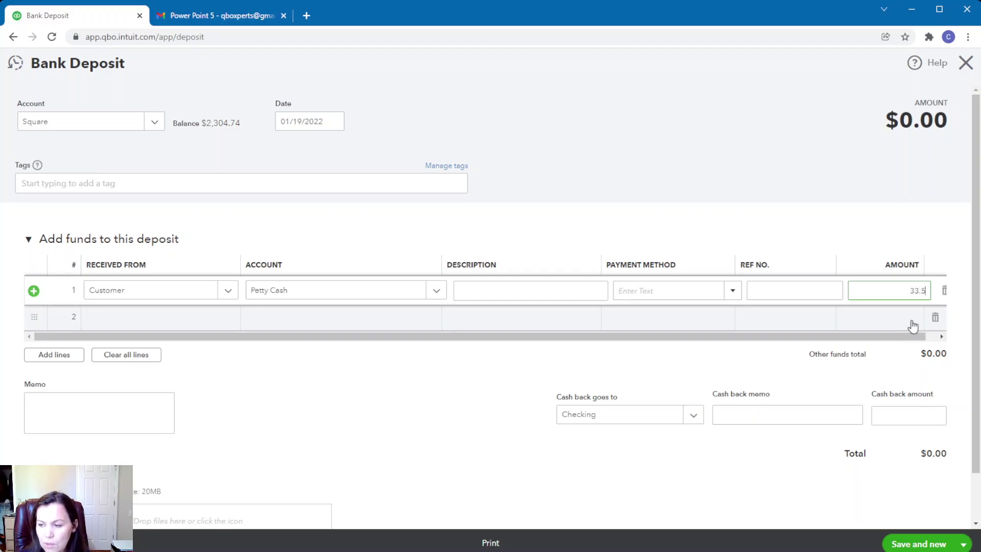
pyautogui.click(235, 12)
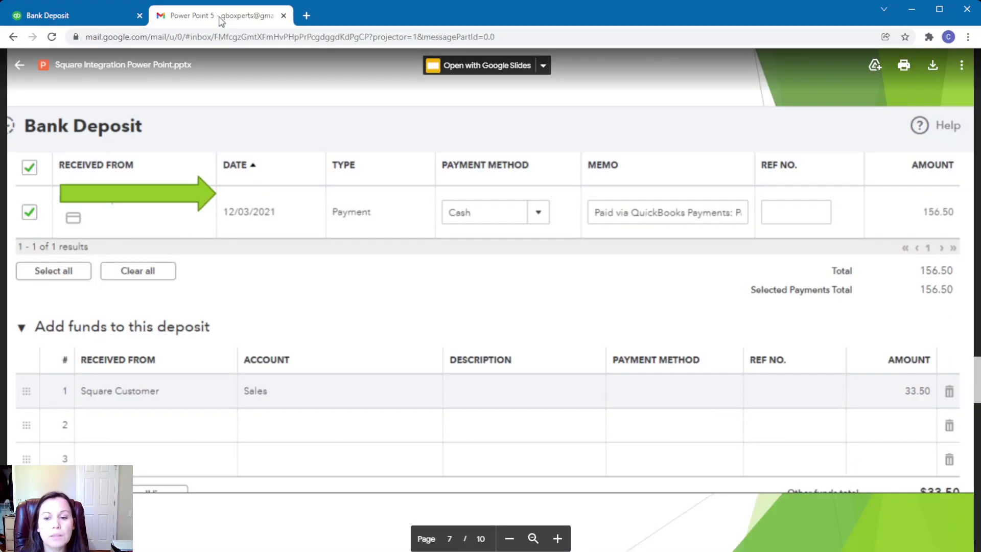
pyautogui.scroll(-2, 889, 365)
pyautogui.scroll(-7, 889, 365)
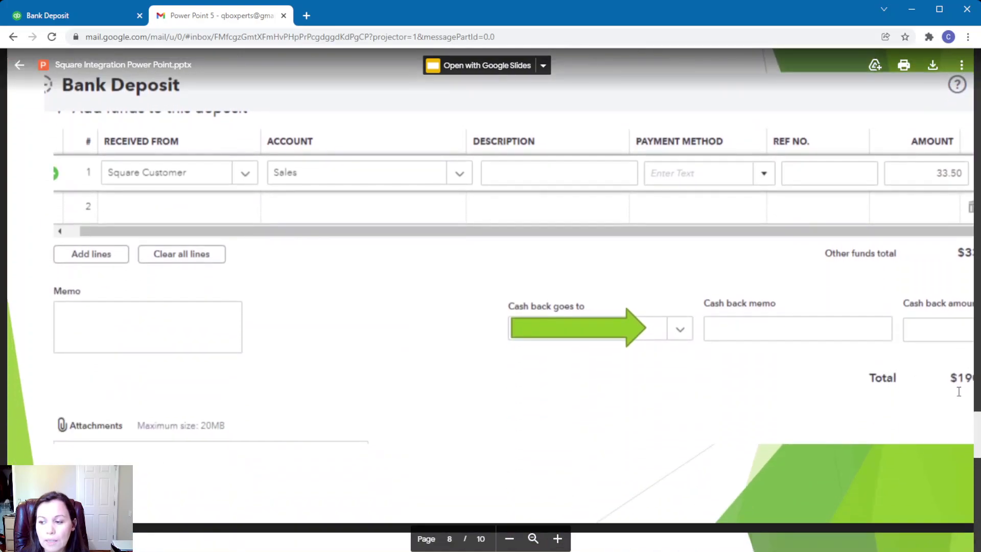
pyautogui.scroll(-3, 879, 373)
pyautogui.scroll(-7, 879, 373)
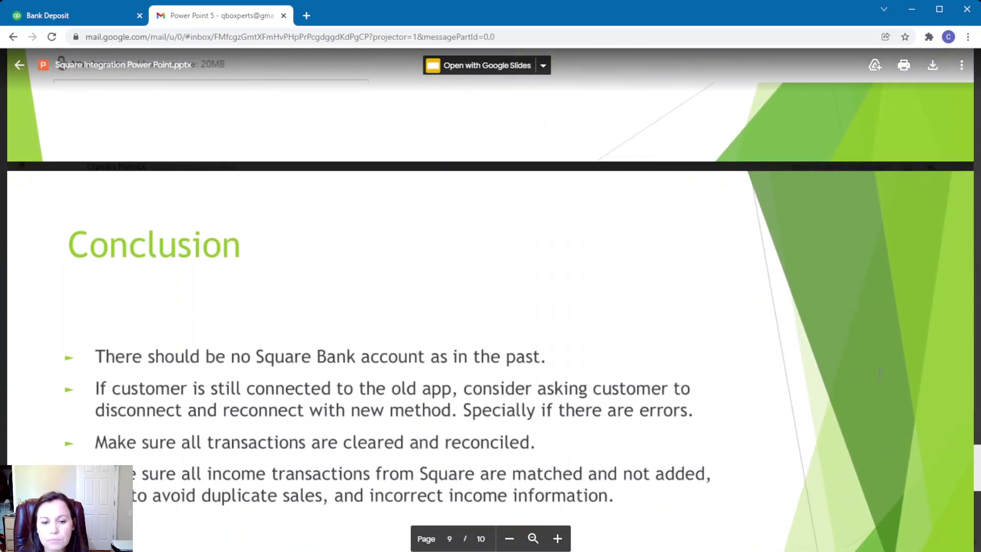